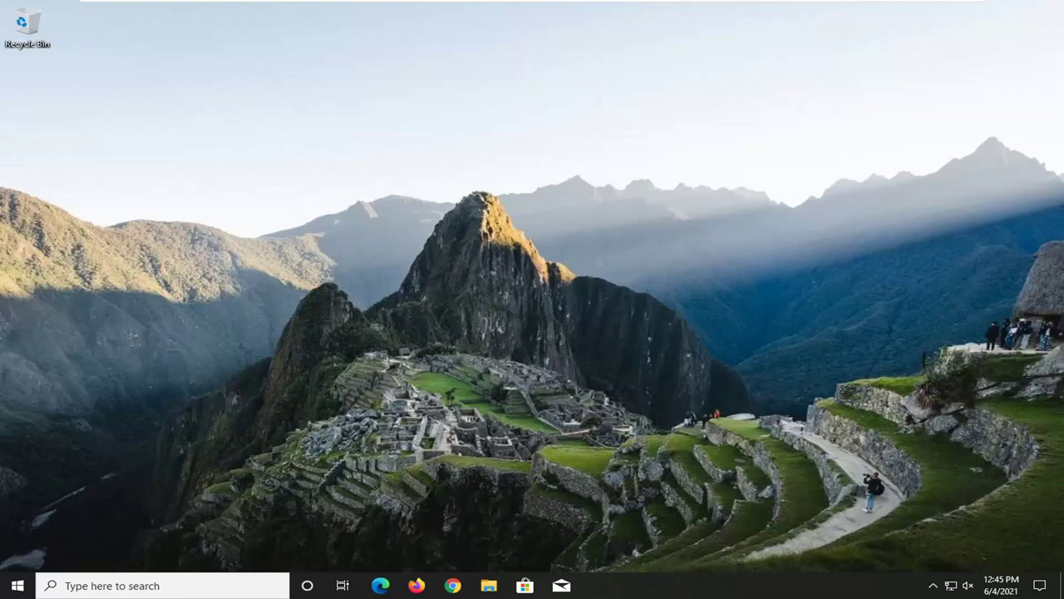
# - Search 'service' from the Start menu and launch the Services app
pyautogui.click(16, 592)
pyautogui.write('services')
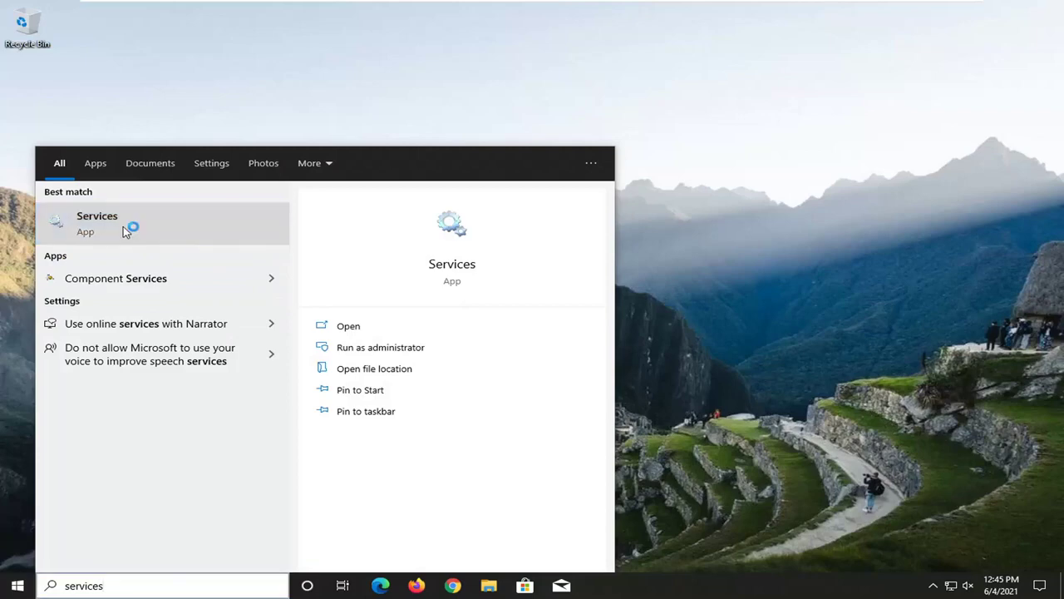
pyautogui.click(123, 226)
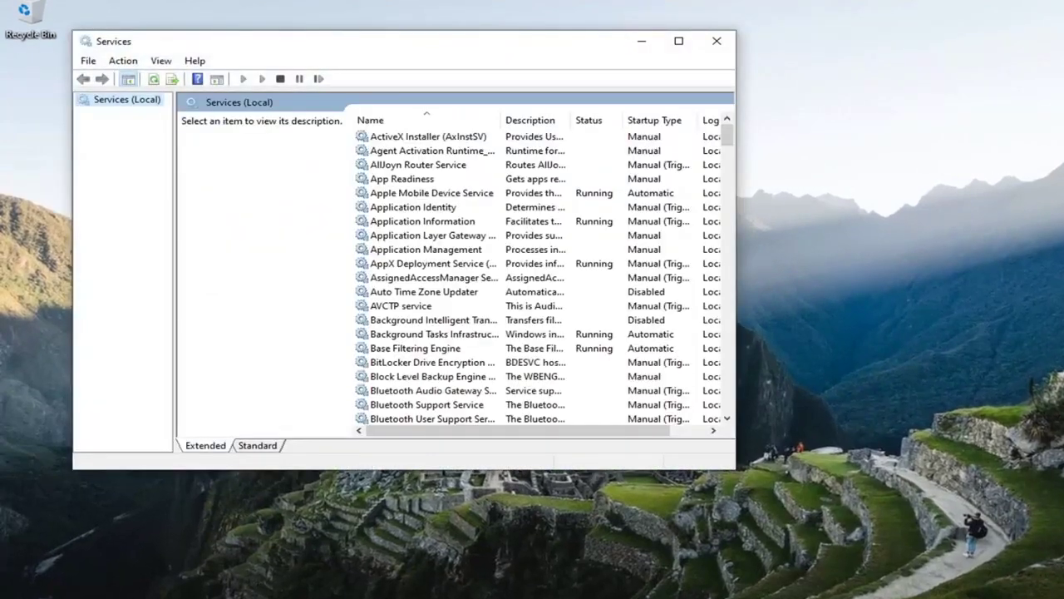
# - Move and enlarge the Services window, widen the Name column, and scroll down the list
pyautogui.moveTo(433, 41); pyautogui.dragTo(487, 39)
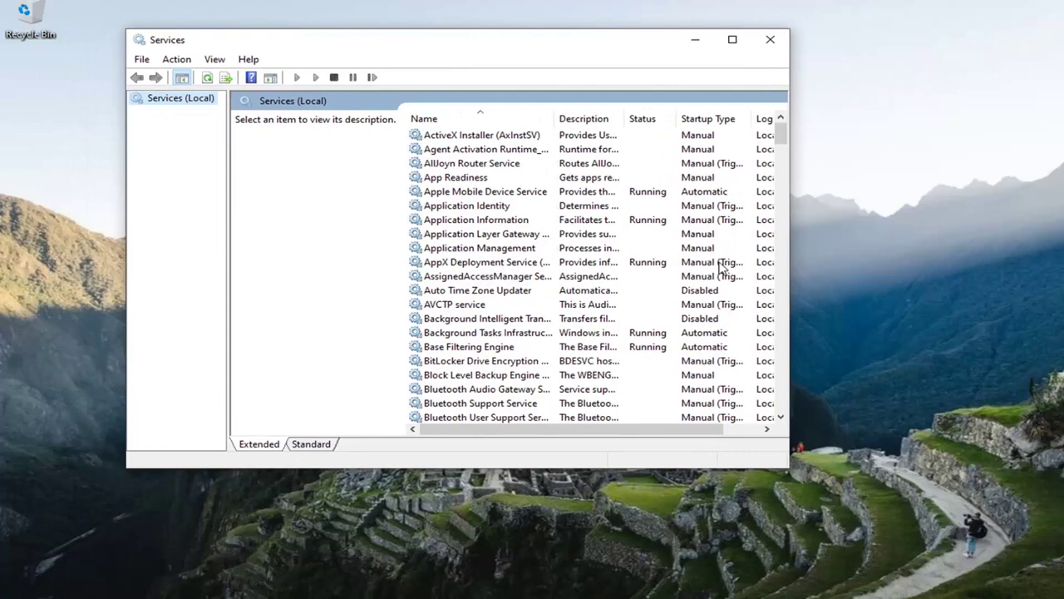
pyautogui.moveTo(786, 471); pyautogui.dragTo(905, 524)
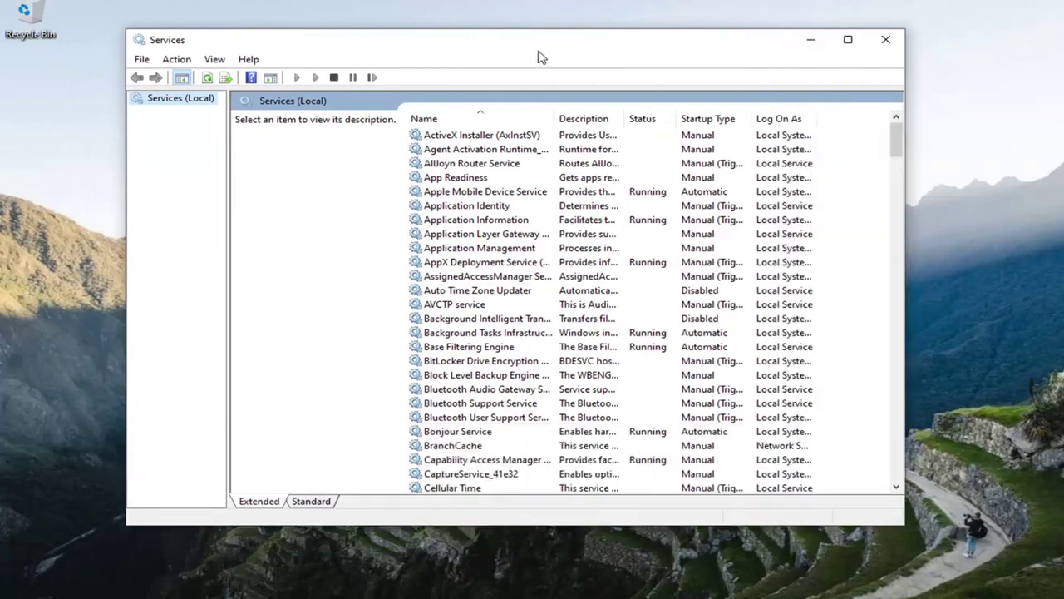
pyautogui.moveTo(555, 118); pyautogui.dragTo(647, 122)
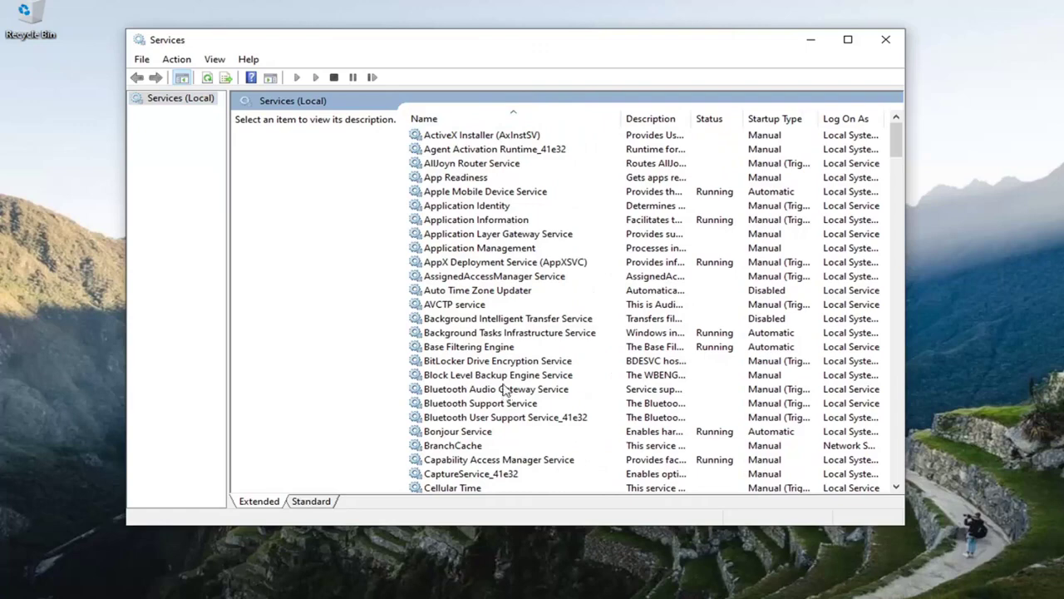
pyautogui.click(545, 362)
pyautogui.scroll(-8, 532, 362)
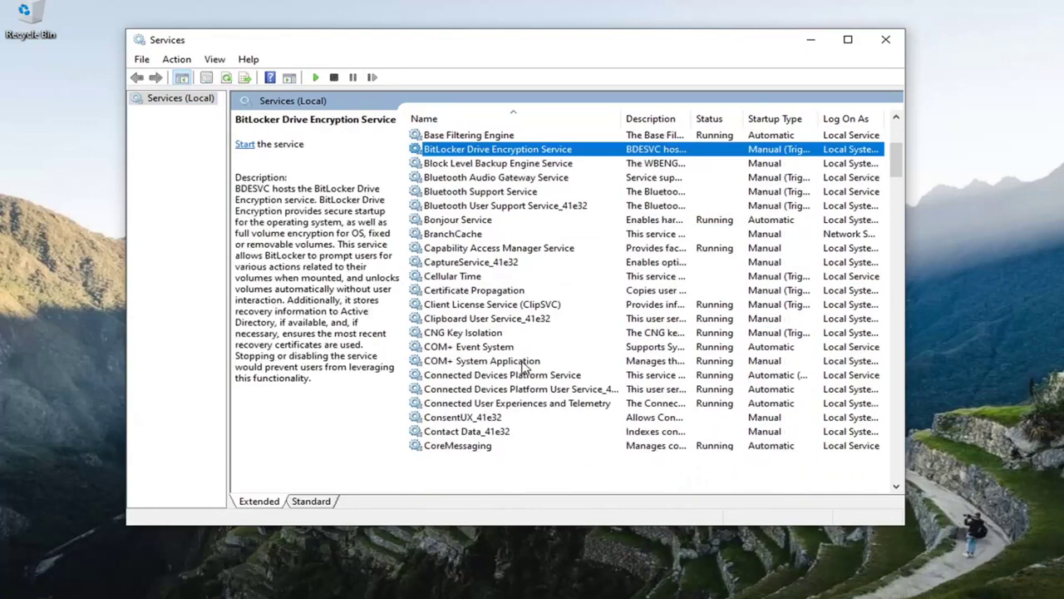
pyautogui.scroll(-2, 529, 360)
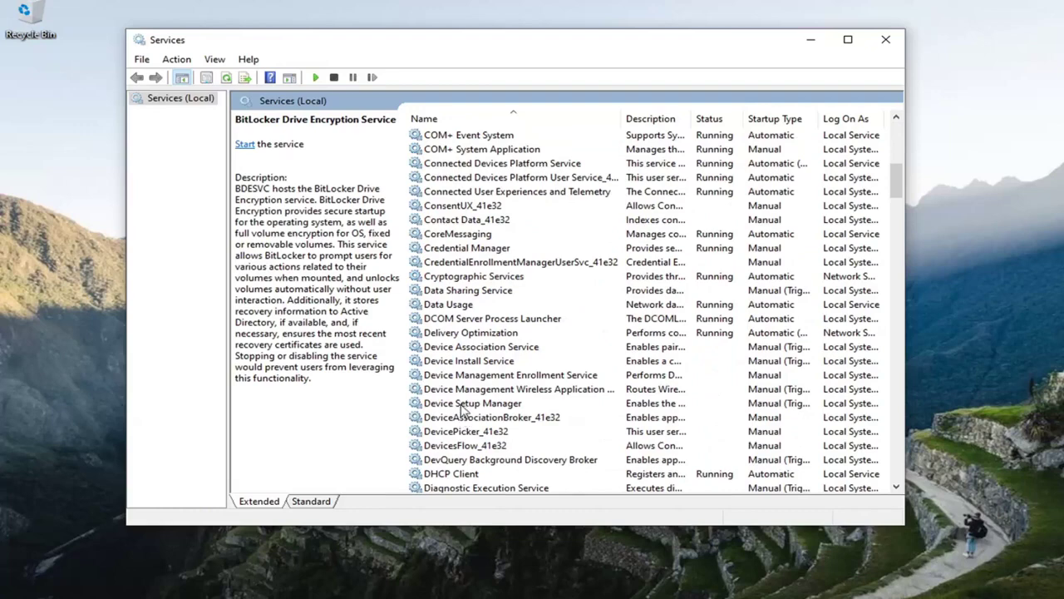
pyautogui.scroll(-2, 462, 362)
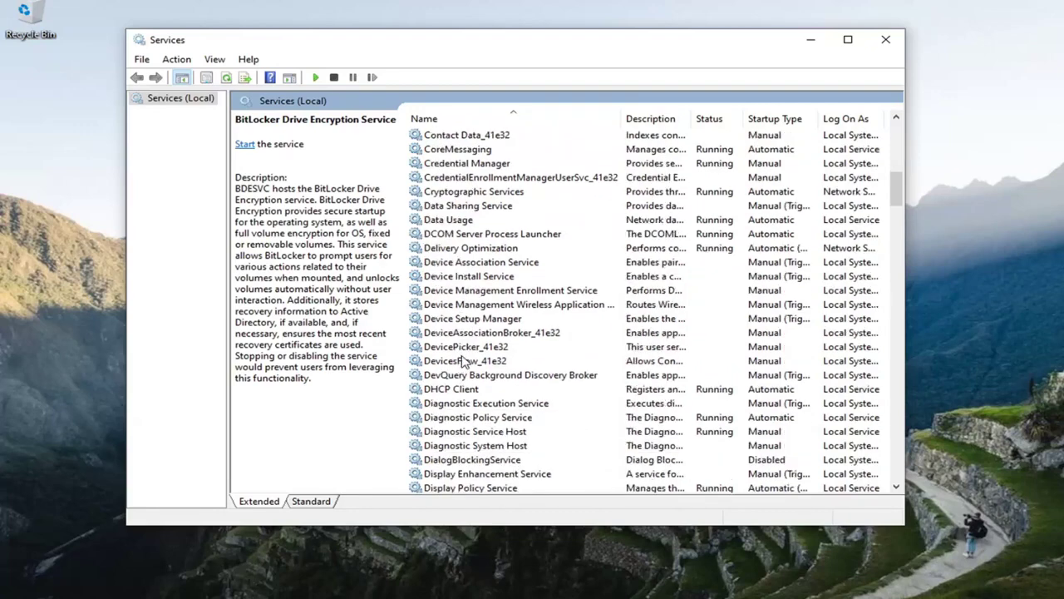
# - Set Diagnostic Service Host startup to Disabled, stop the service, and apply
pyautogui.doubleClick(482, 432)
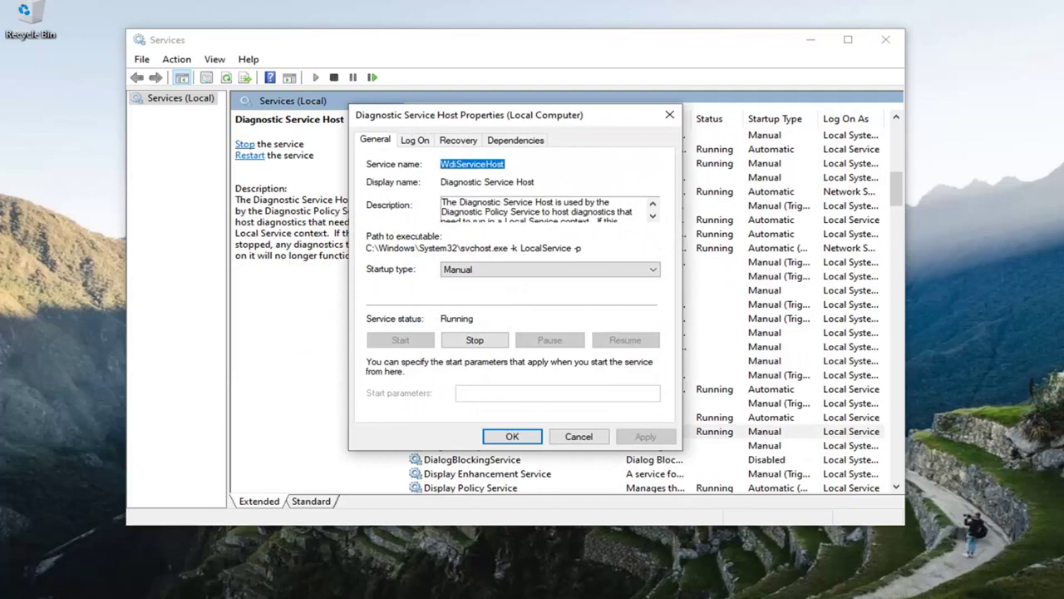
pyautogui.click(482, 270)
pyautogui.click(456, 312)
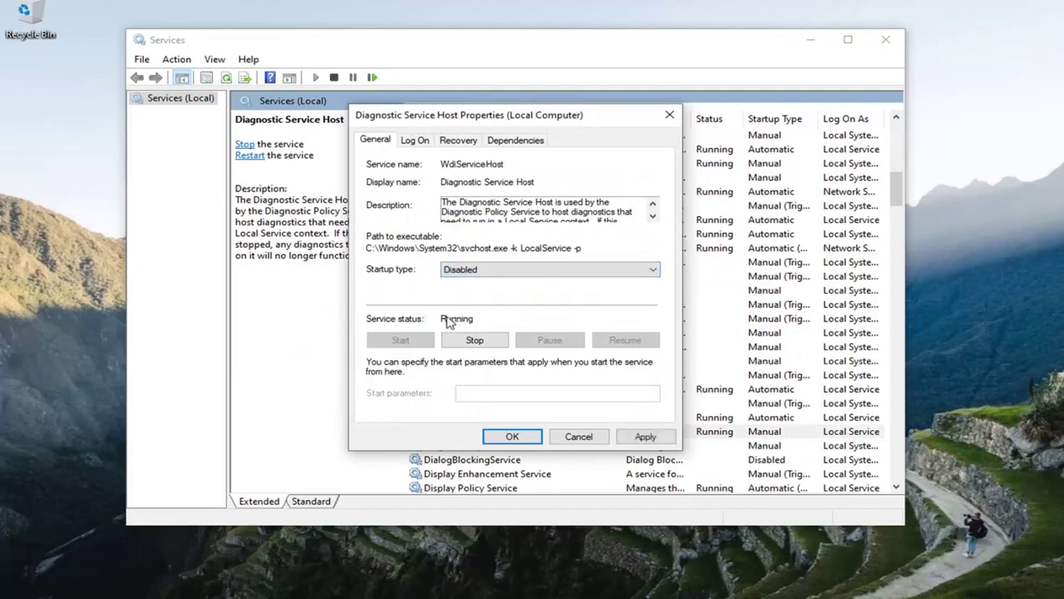
pyautogui.click(471, 341)
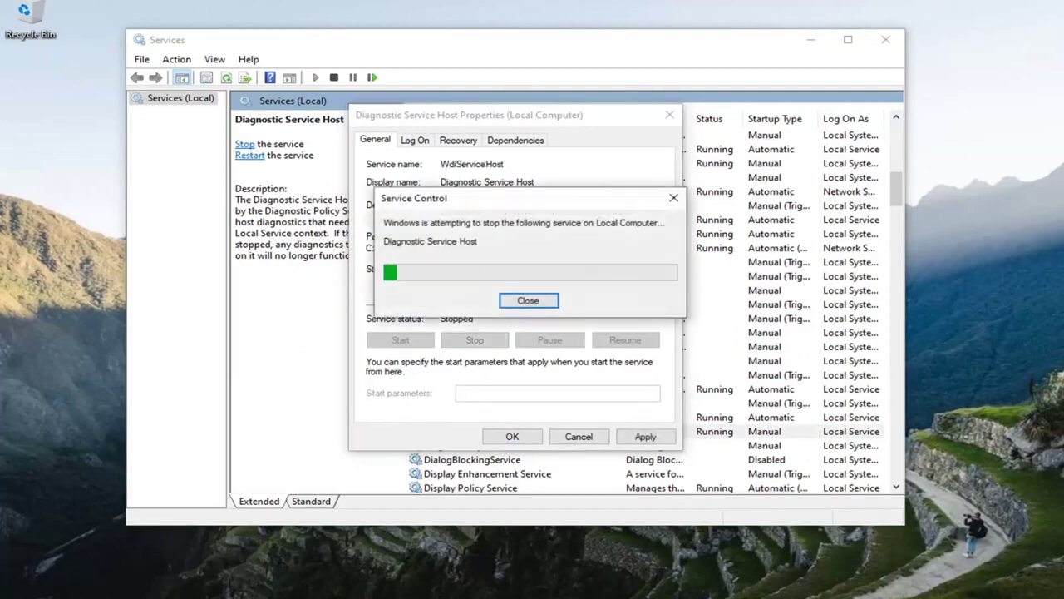
pyautogui.click(645, 436)
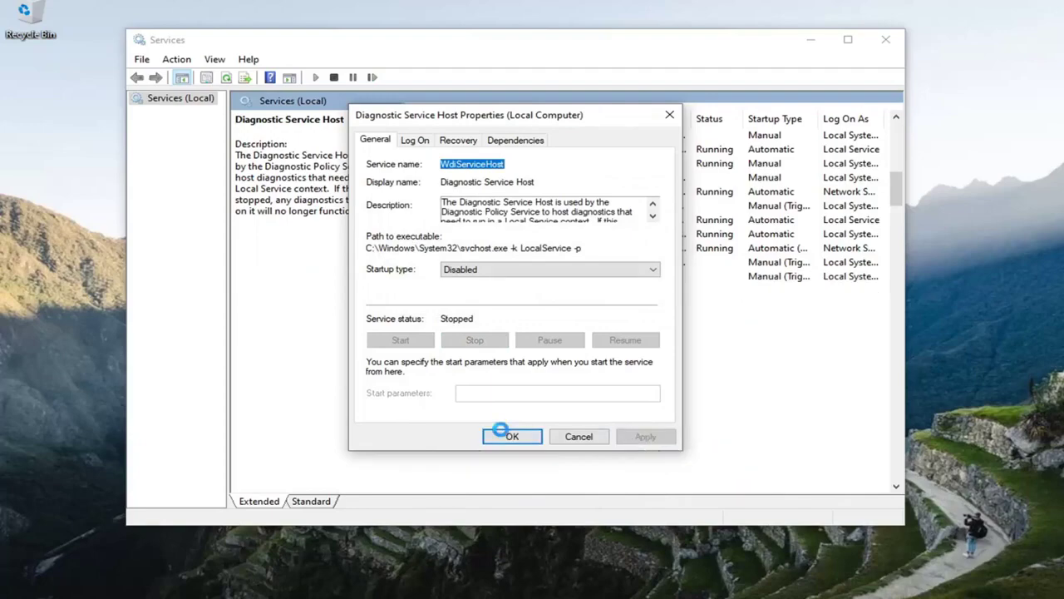
pyautogui.click(500, 431)
# - Scroll down the services list and select SysMain
pyautogui.scroll(-10, 517, 349)
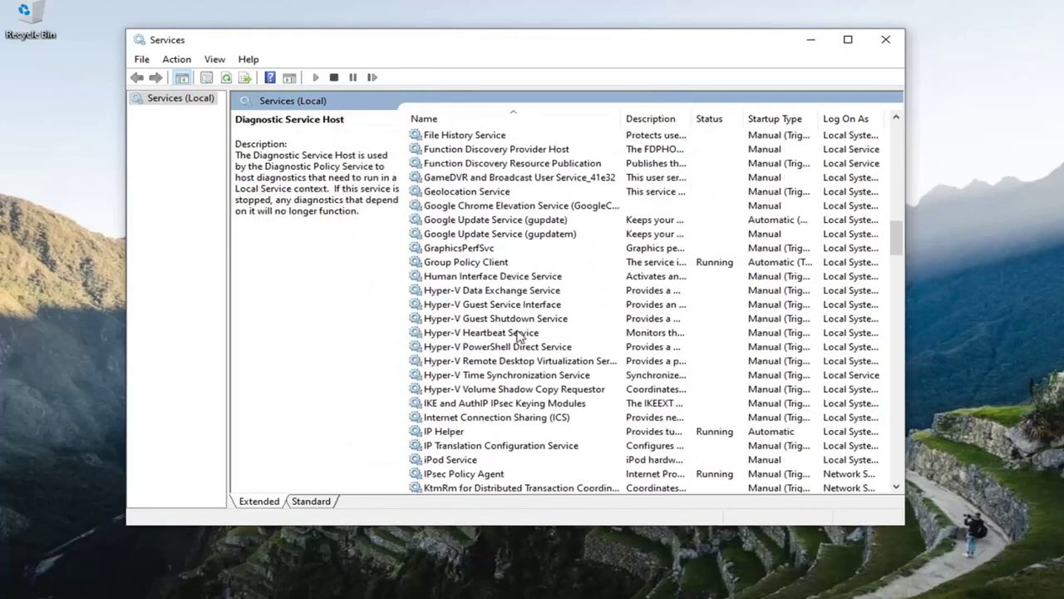
pyautogui.scroll(-20, 517, 334)
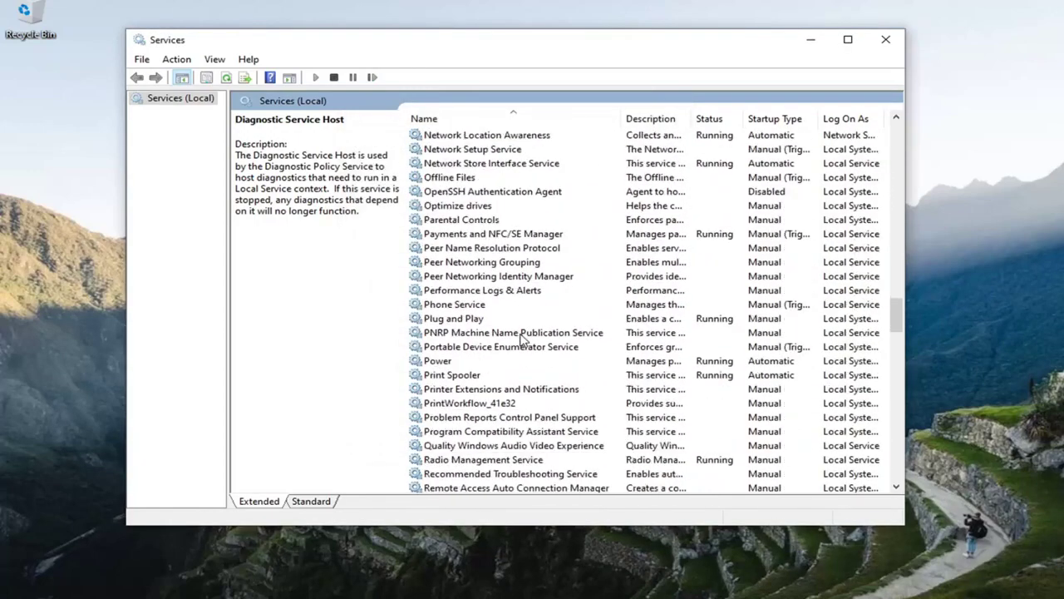
pyautogui.scroll(-5, 522, 336)
pyautogui.scroll(2, 507, 357)
pyautogui.scroll(-7, 487, 379)
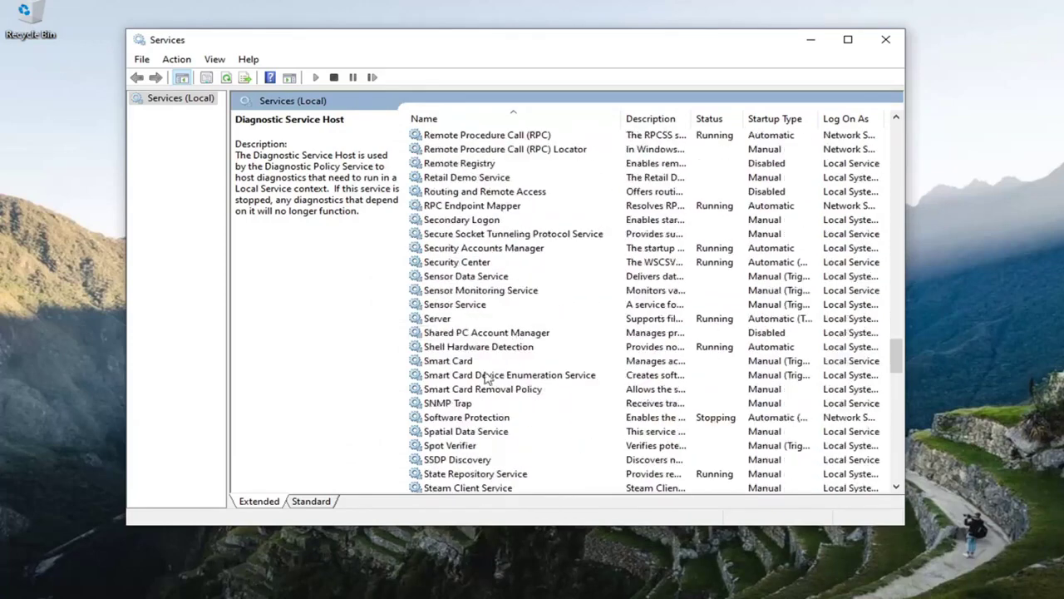
pyautogui.scroll(-5, 449, 462)
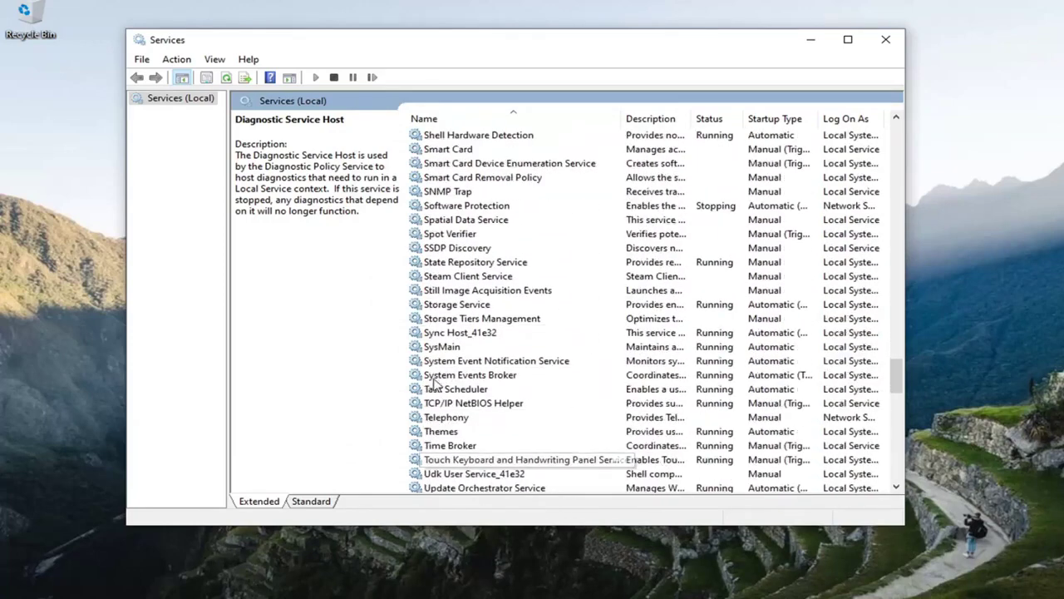
pyautogui.click(440, 361)
# - Set SysMain's startup type to Disabled, stop the service, and apply
pyautogui.doubleClick(441, 346)
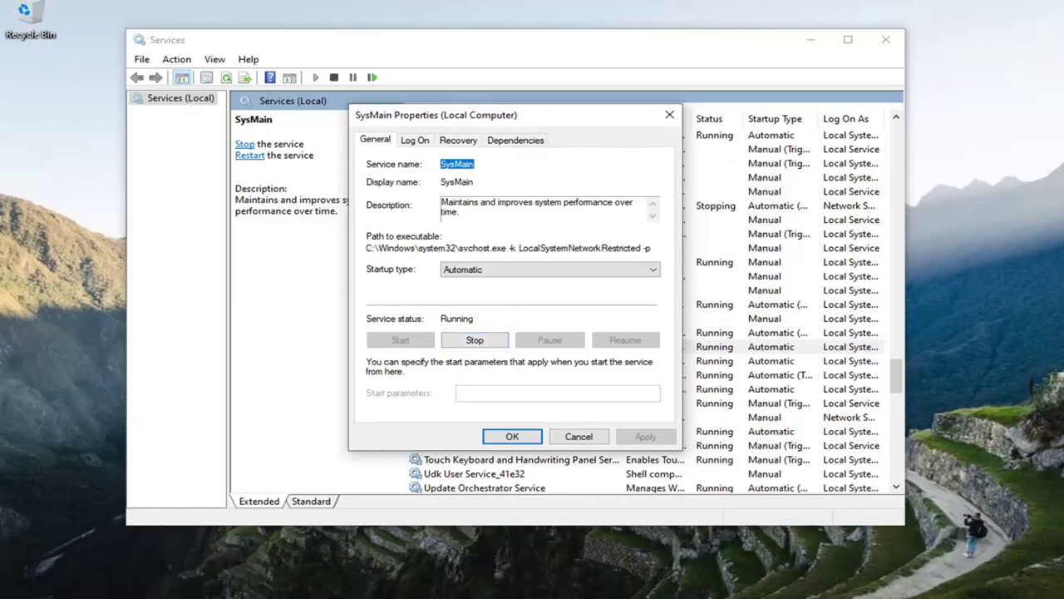
pyautogui.click(487, 165)
pyautogui.click(489, 269)
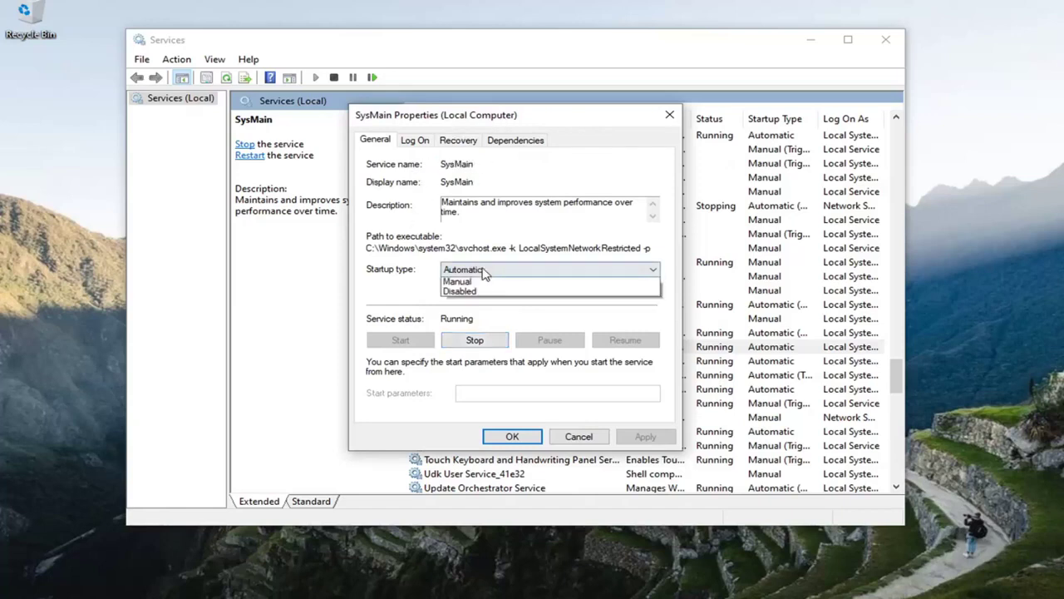
pyautogui.click(476, 314)
pyautogui.click(468, 342)
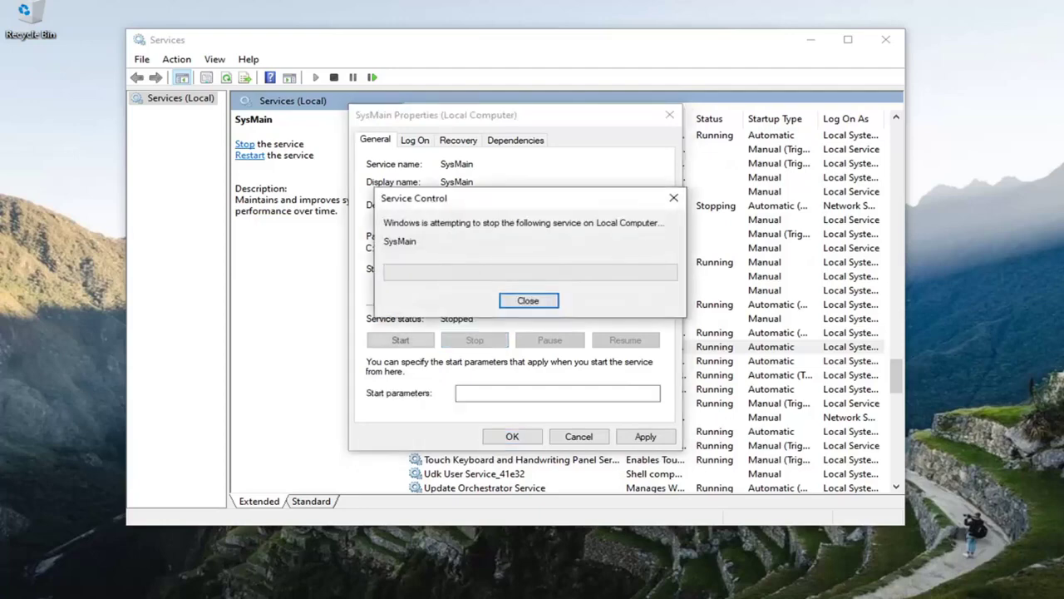
pyautogui.click(640, 436)
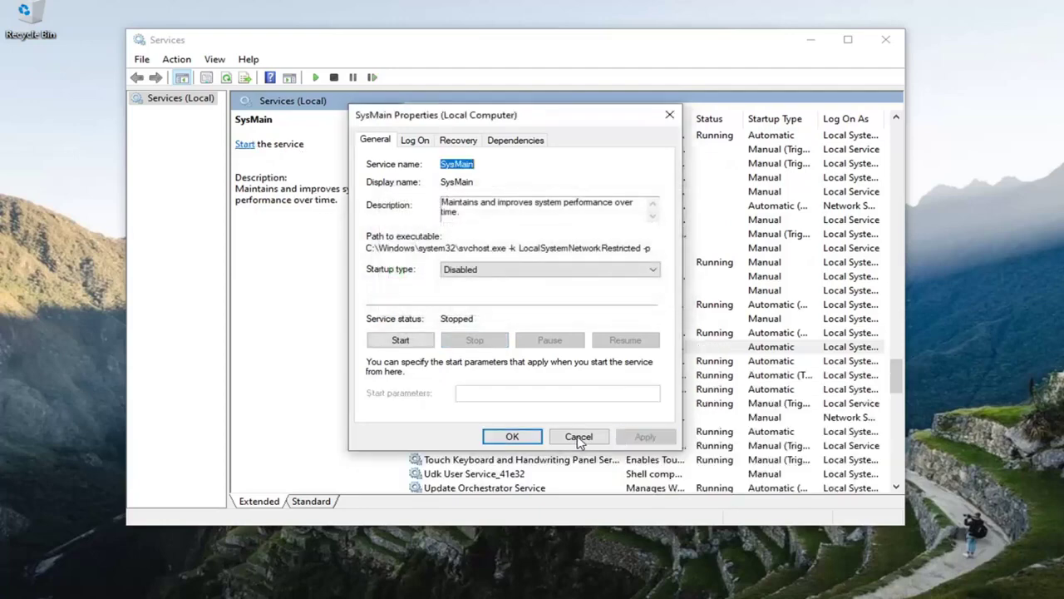
pyautogui.click(512, 436)
# - Change the Windows Update service's startup type from Disabled to Automatic and apply it
pyautogui.moveTo(895, 374); pyautogui.dragTo(895, 423)
pyautogui.scroll(-8, 498, 403)
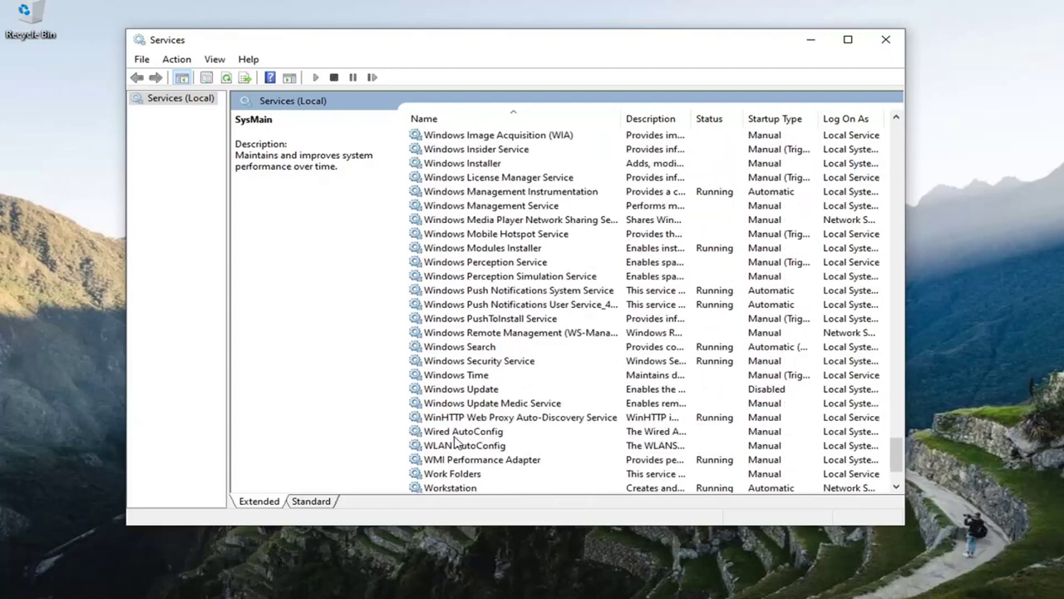
pyautogui.doubleClick(483, 389)
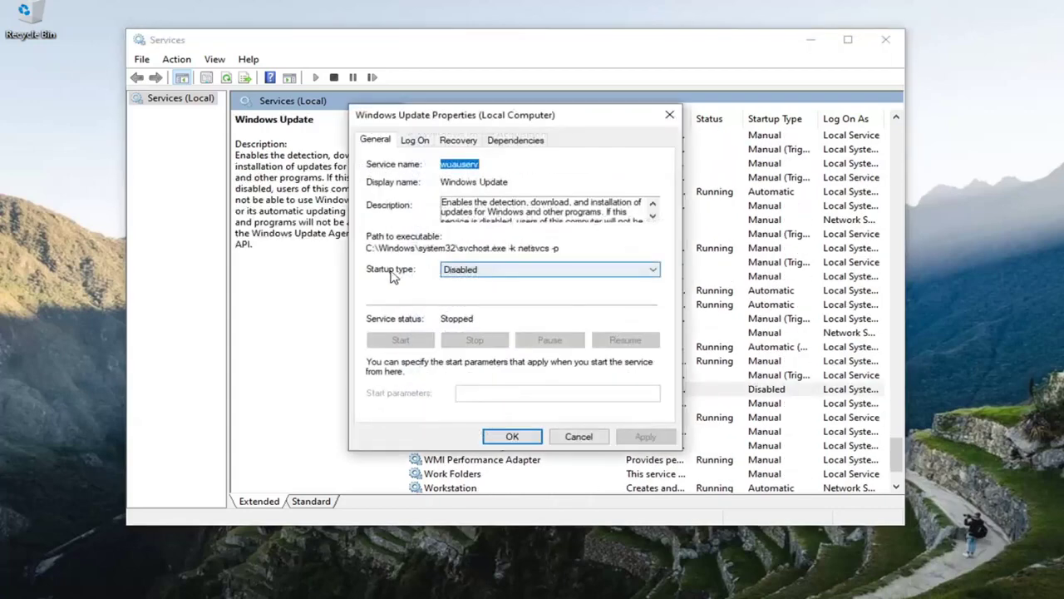
pyautogui.click(461, 269)
pyautogui.click(462, 292)
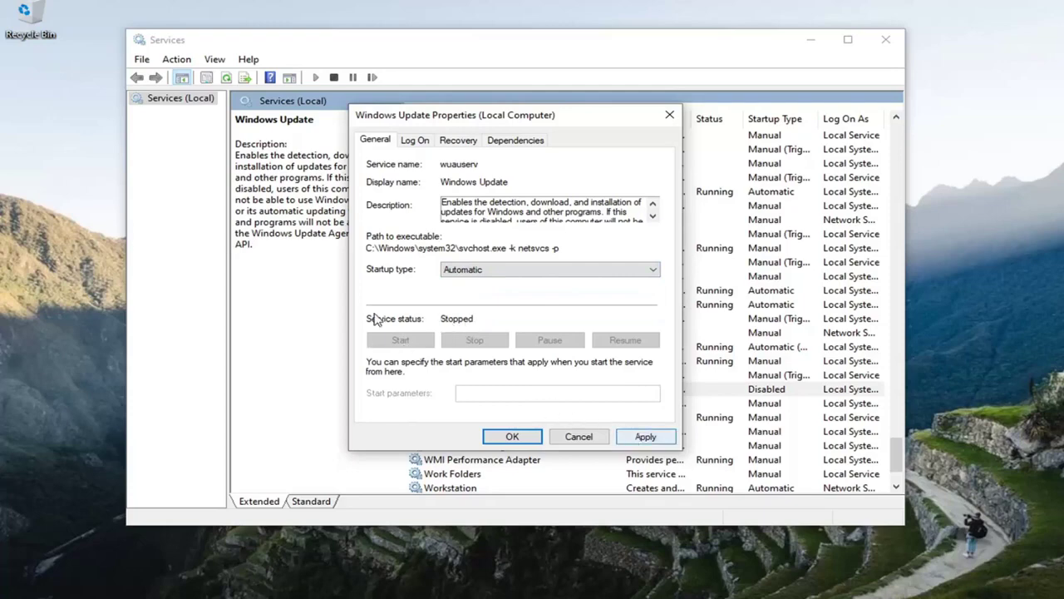
pyautogui.click(645, 436)
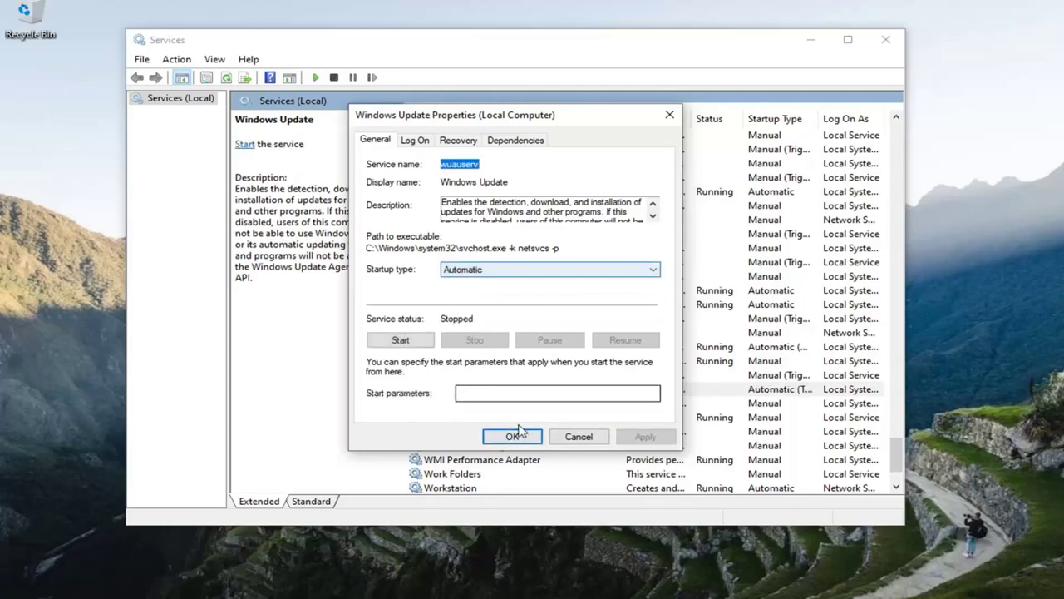
pyautogui.click(513, 436)
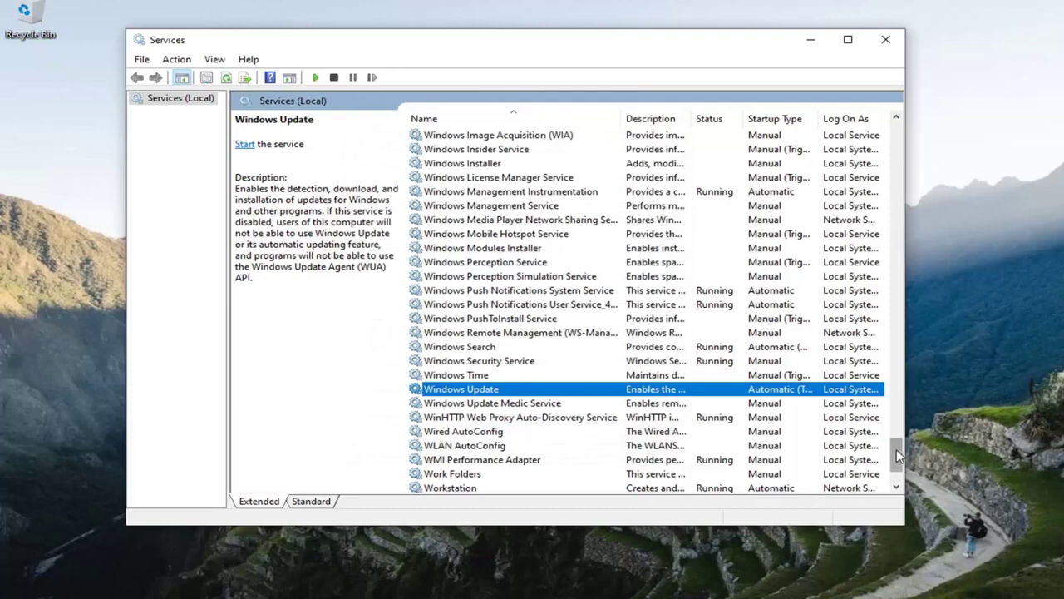
pyautogui.moveTo(896, 449); pyautogui.dragTo(881, 137)
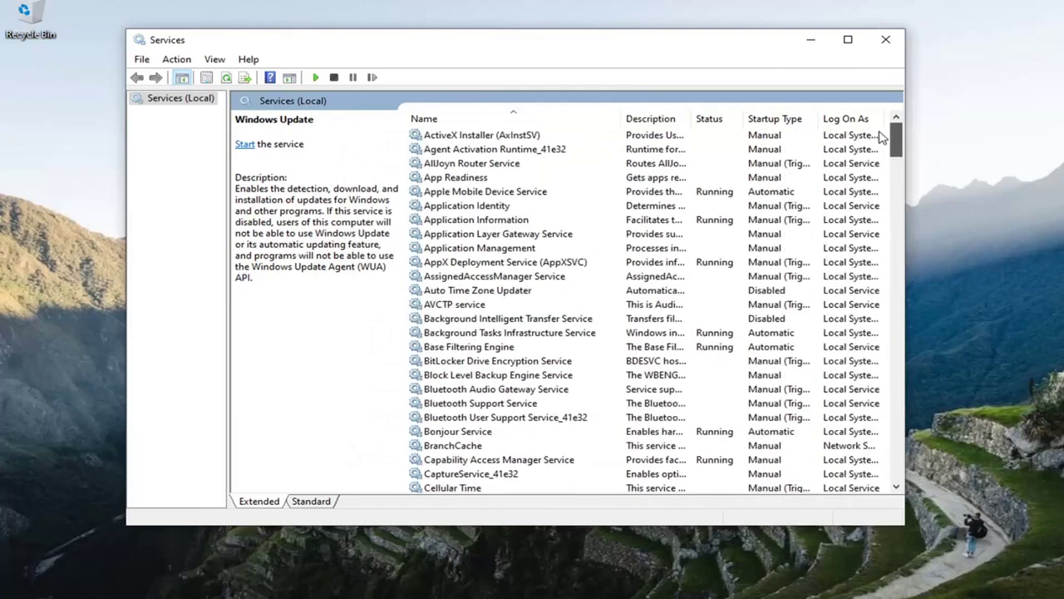
pyautogui.click(552, 335)
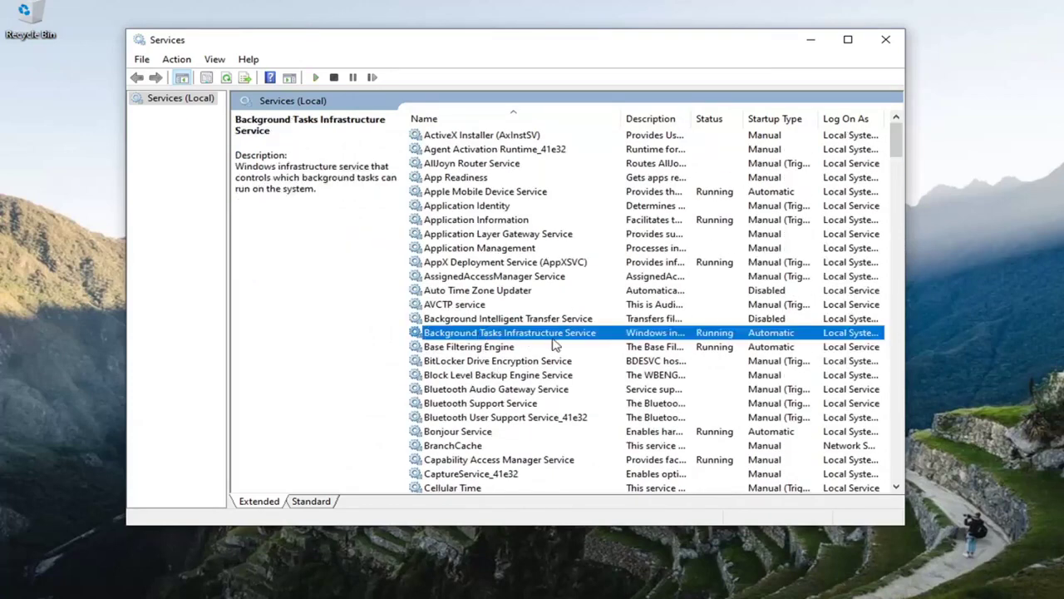
pyautogui.doubleClick(538, 334)
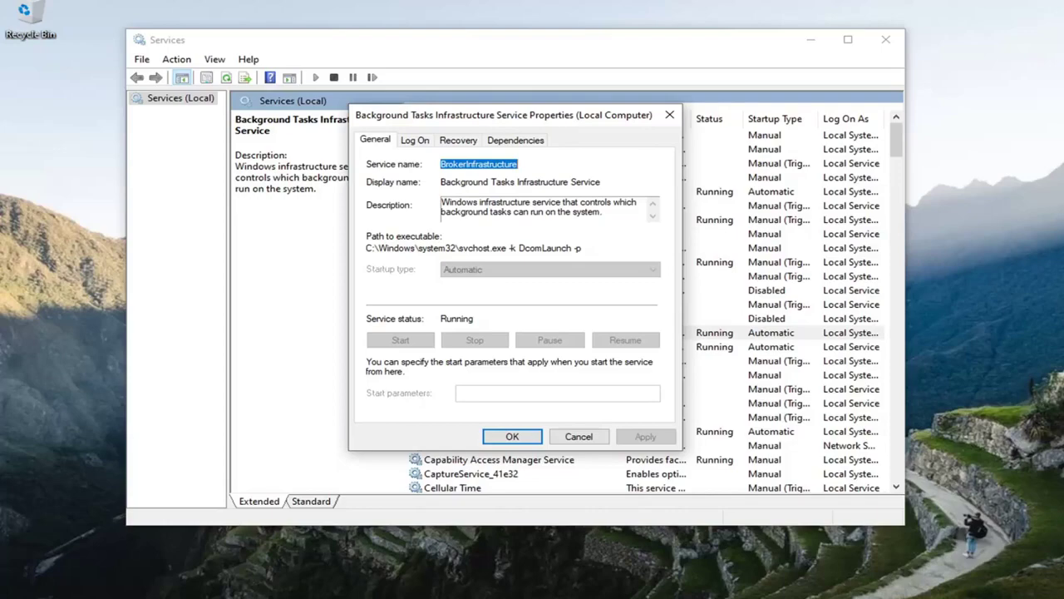
pyautogui.click(513, 434)
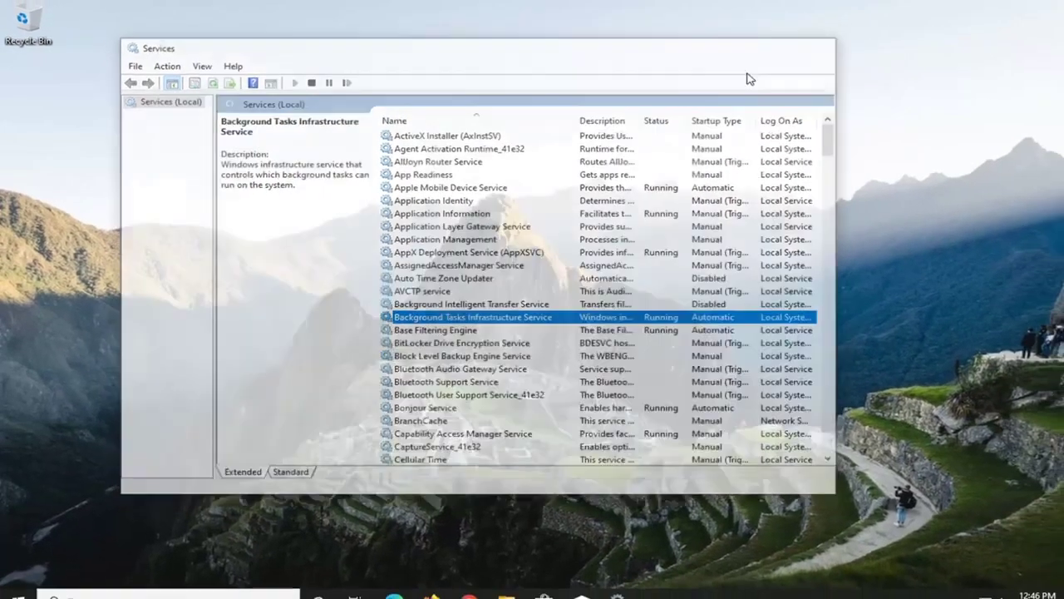
# - Close Services and restart the PC from the Start button's right-click menu
pyautogui.click(824, 48)
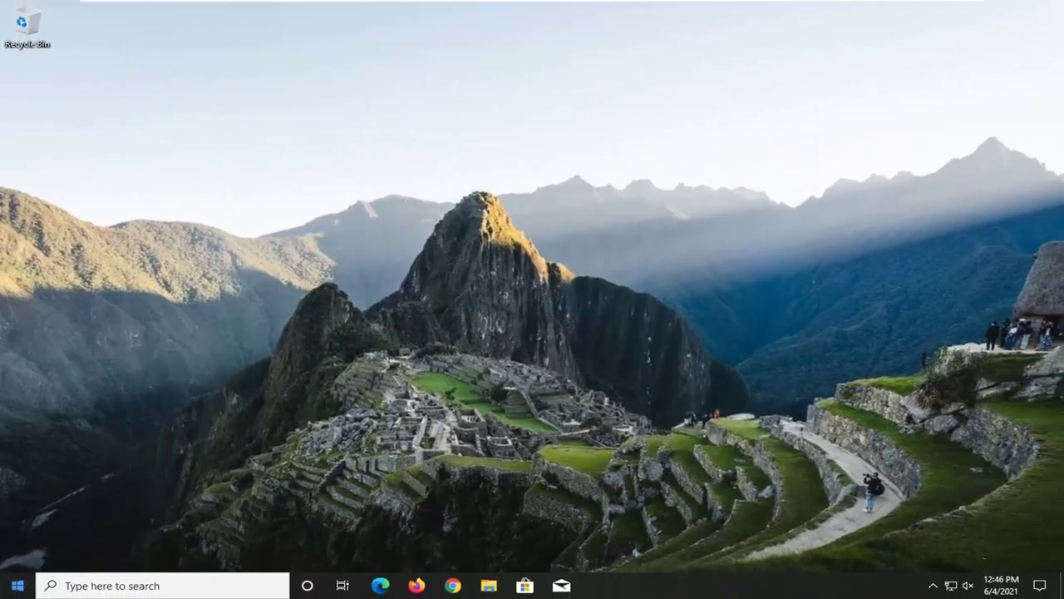
pyautogui.rightClick(18, 595)
pyautogui.moveTo(207, 547)
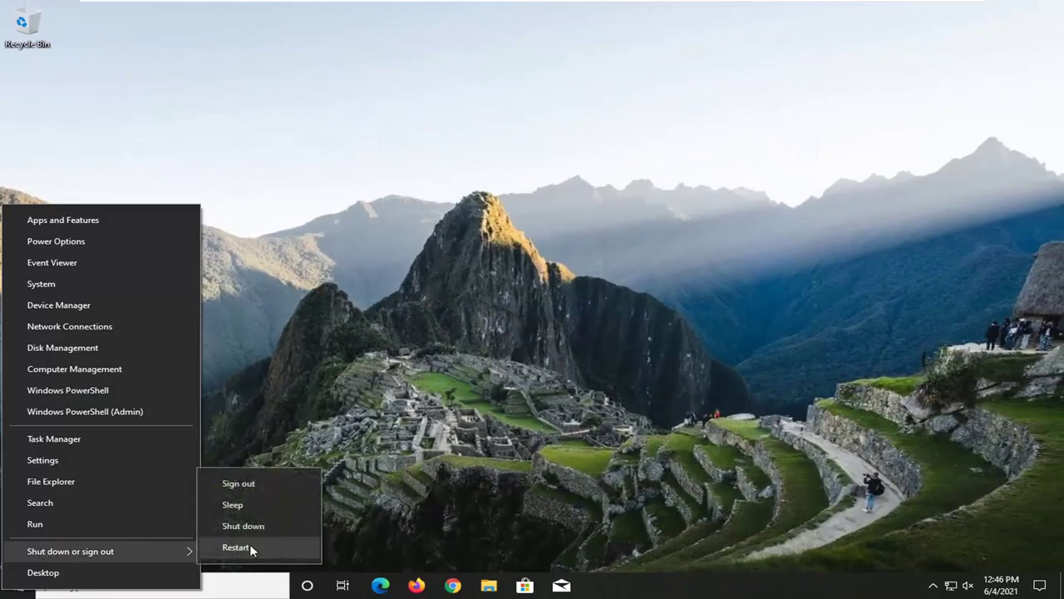
pyautogui.click(241, 547)
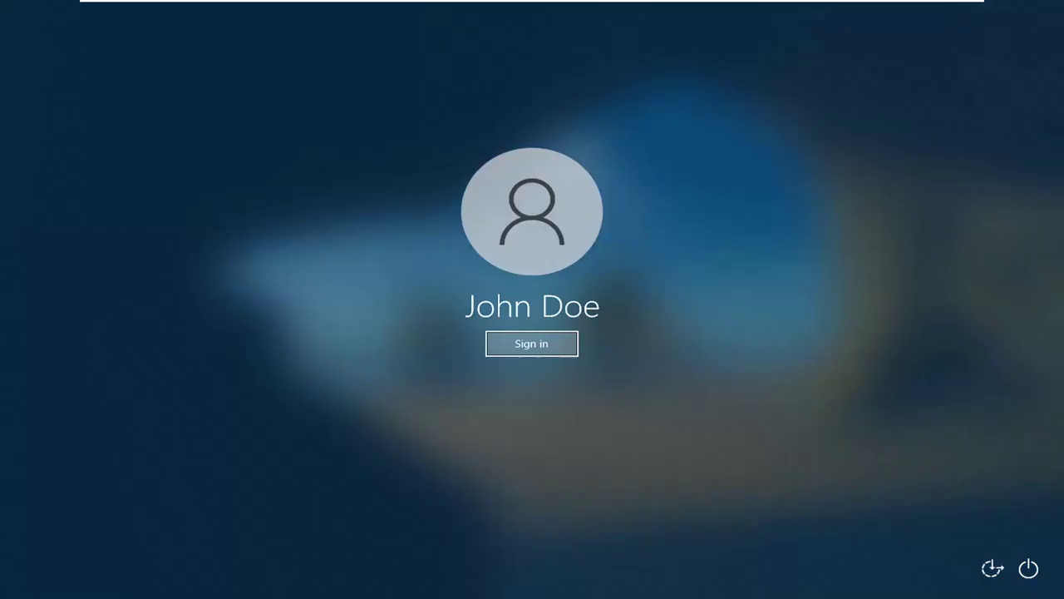
# - Get past the lock screen and sign back in after the restart
pyautogui.press('Return')
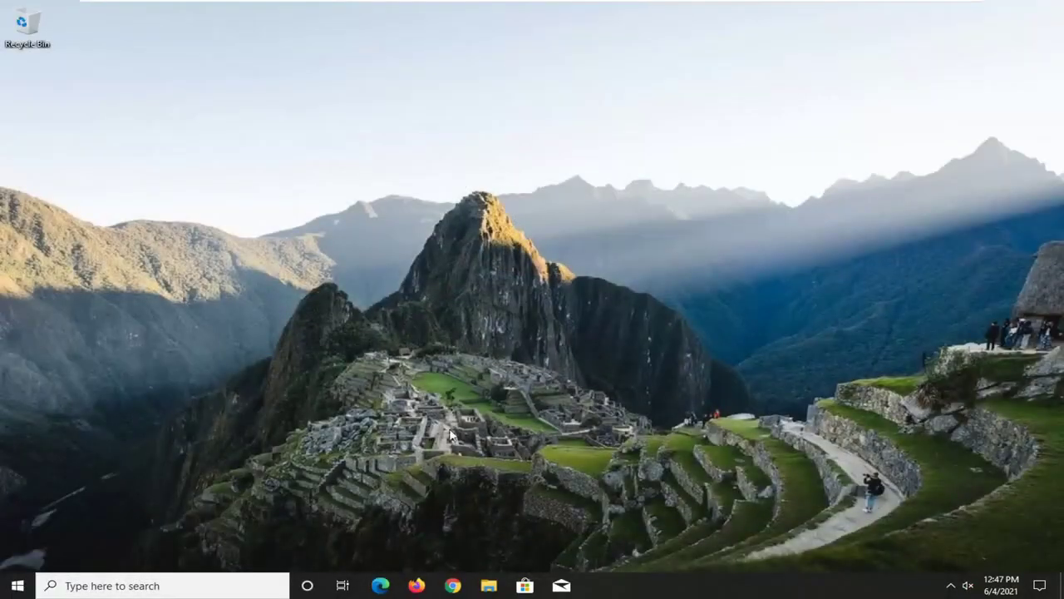
# - Search 'trou' from the Start menu and open Troubleshoot settings
pyautogui.click(18, 587)
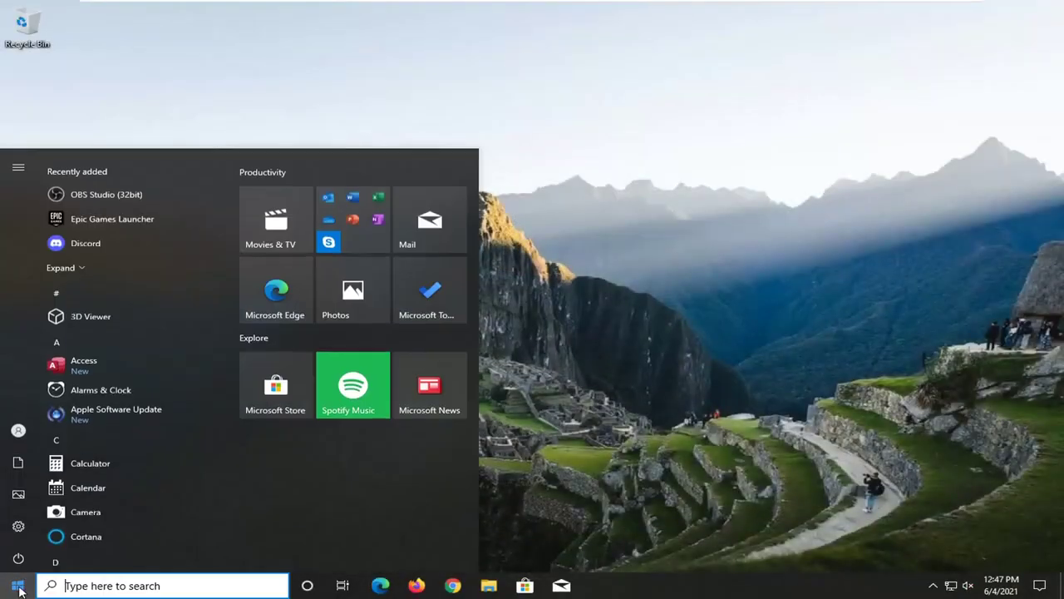
pyautogui.write('troubleshoot')
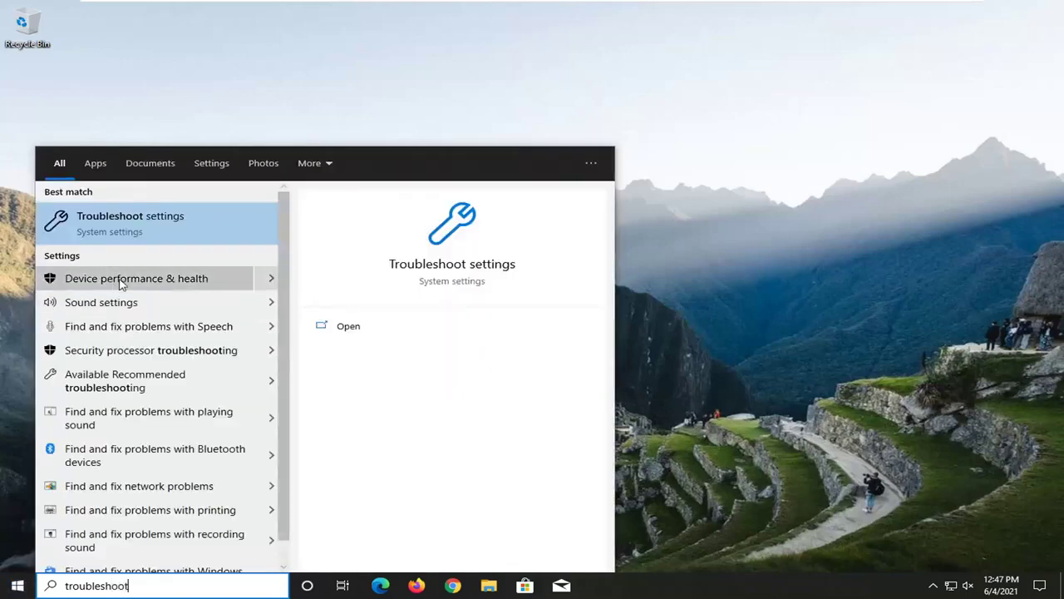
pyautogui.click(129, 232)
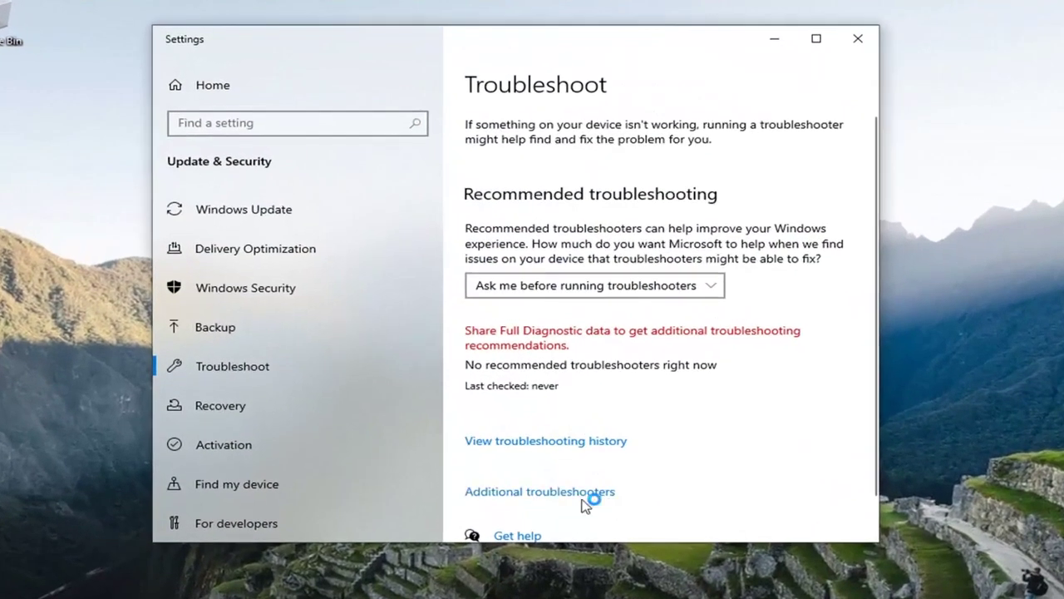
# - Go to Additional troubleshooters and run the Windows Update troubleshooter
pyautogui.click(577, 496)
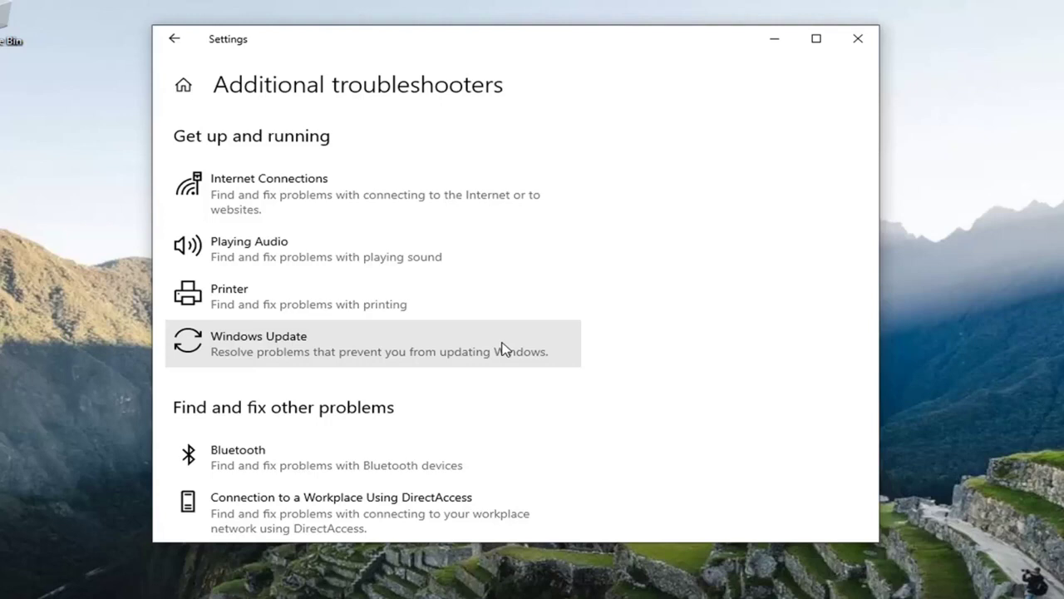
pyautogui.click(199, 364)
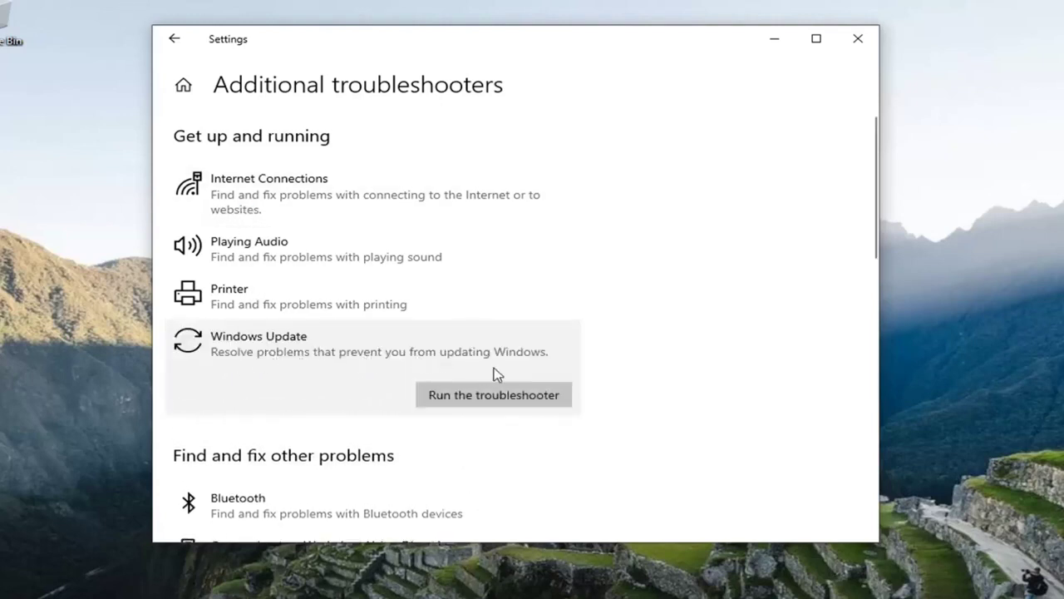
pyautogui.click(480, 404)
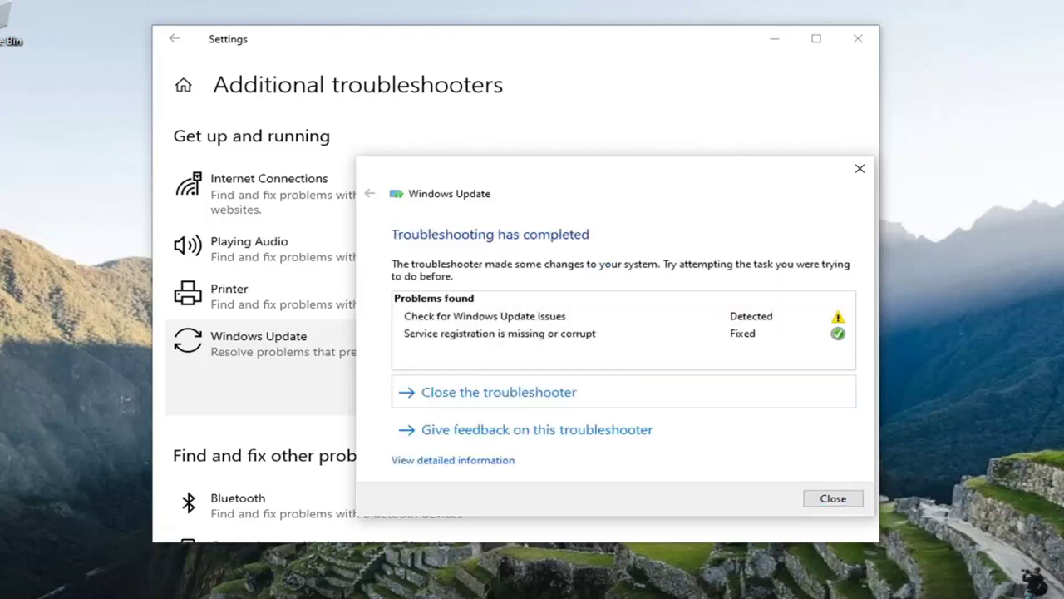
# - Close the finished Windows Update troubleshooter window
pyautogui.click(832, 504)
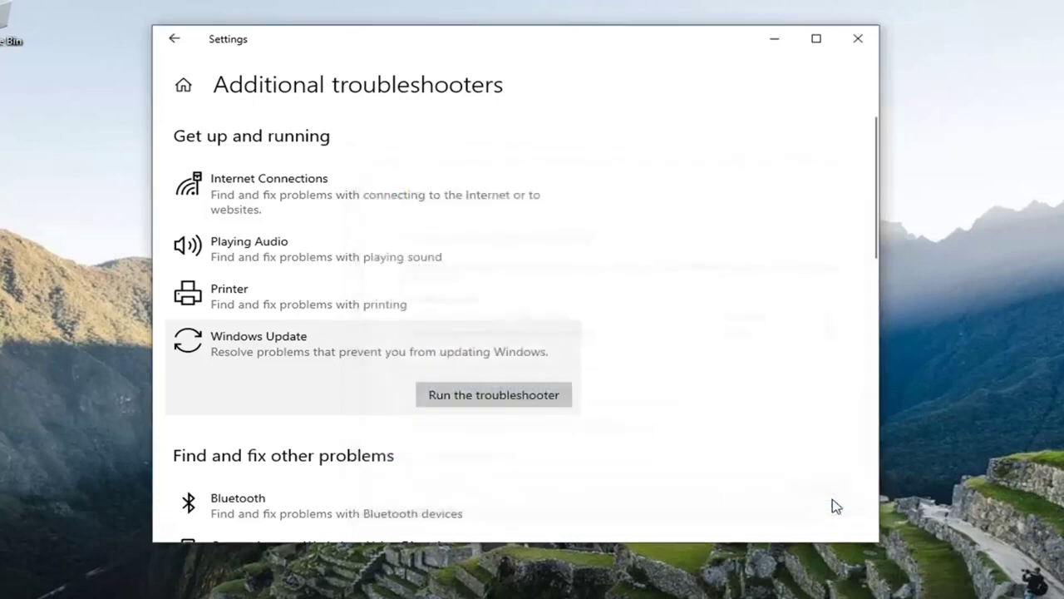